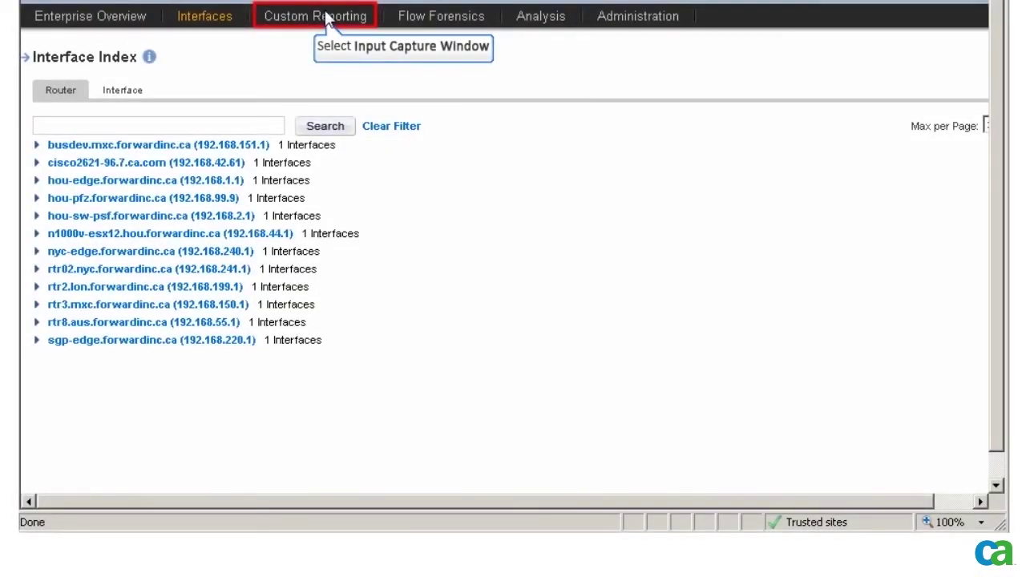
# - Switch to the Custom Reporting page to see the empty Custom Reports folder
pyautogui.click(327, 20)
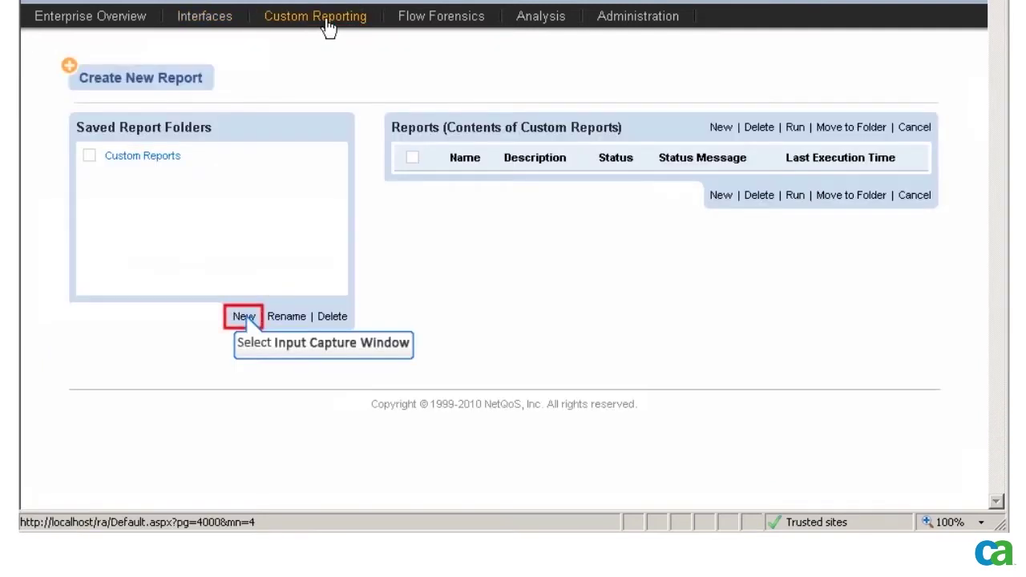
# - Create a saved report folder named Newfoldername and select it
pyautogui.click(244, 318)
pyautogui.write('Newfolderna')
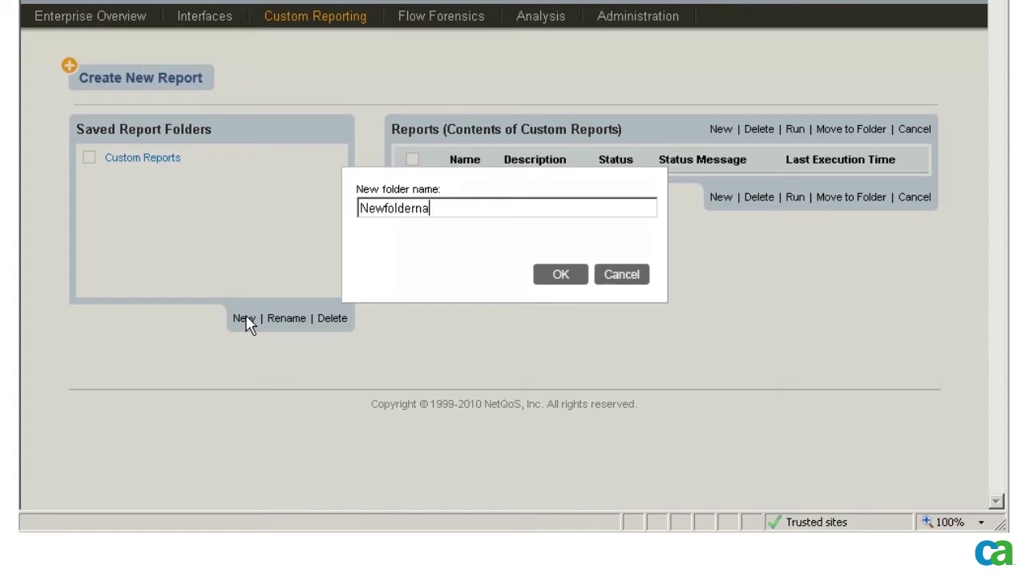
pyautogui.write('me')
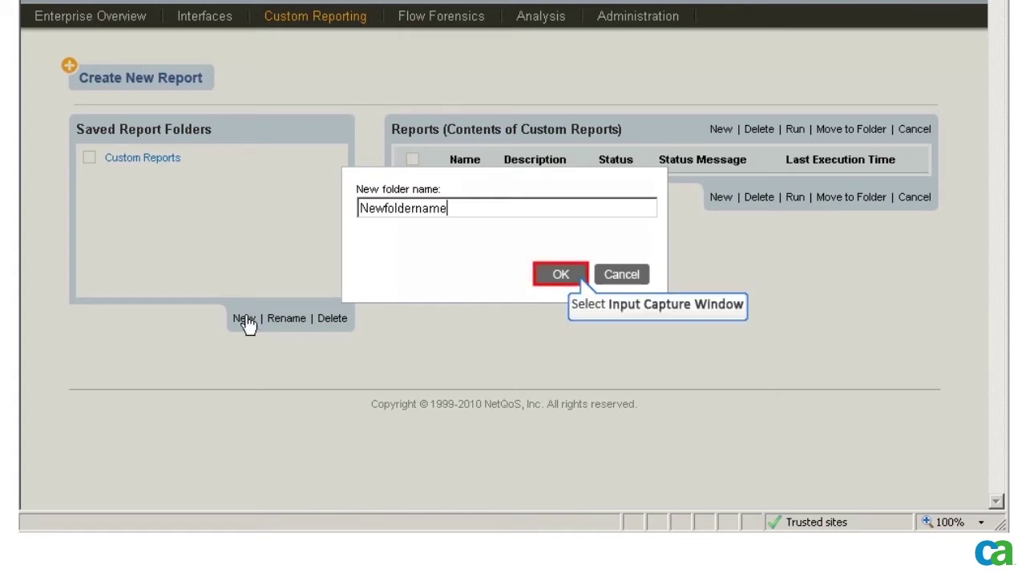
pyautogui.click(559, 282)
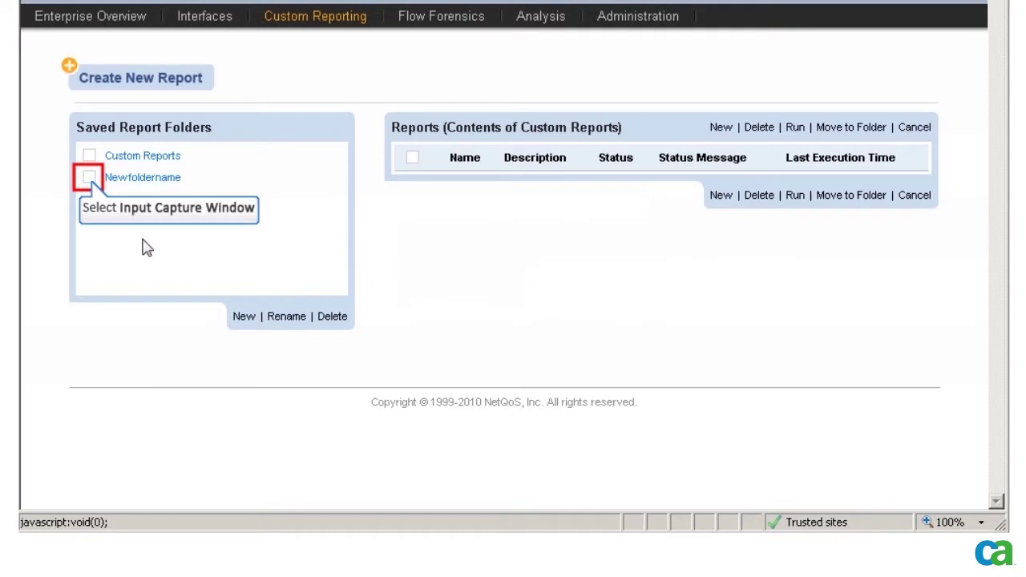
pyautogui.click(90, 178)
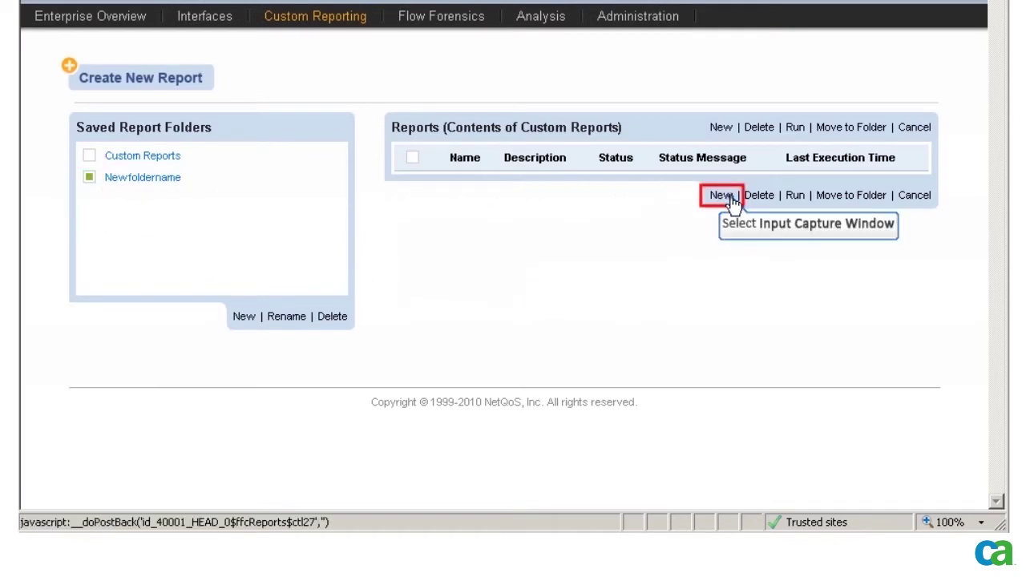
# - Start a new report with 'Create a new custom report' and reach the Select Interfaces step
pyautogui.click(722, 196)
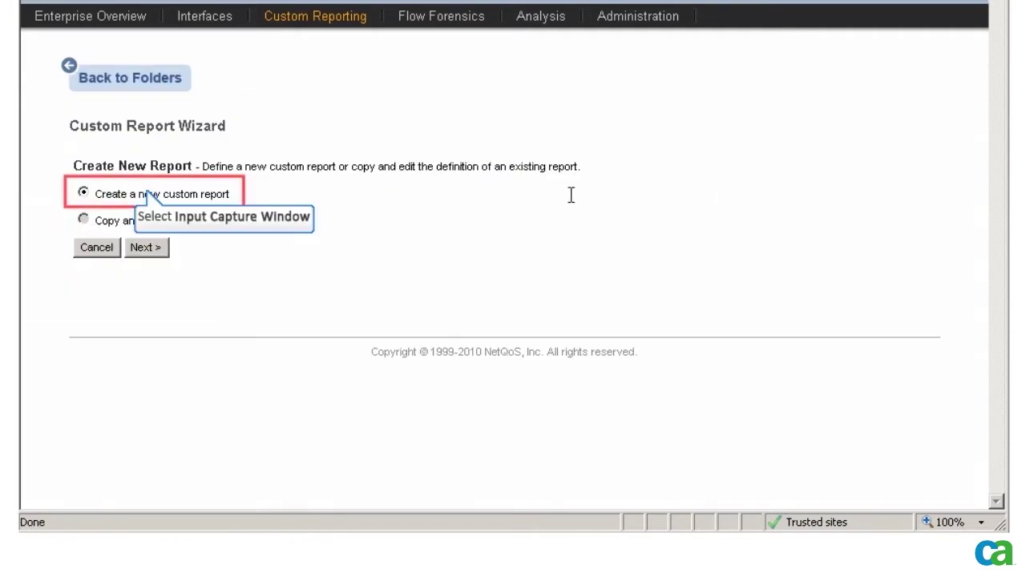
pyautogui.click(146, 192)
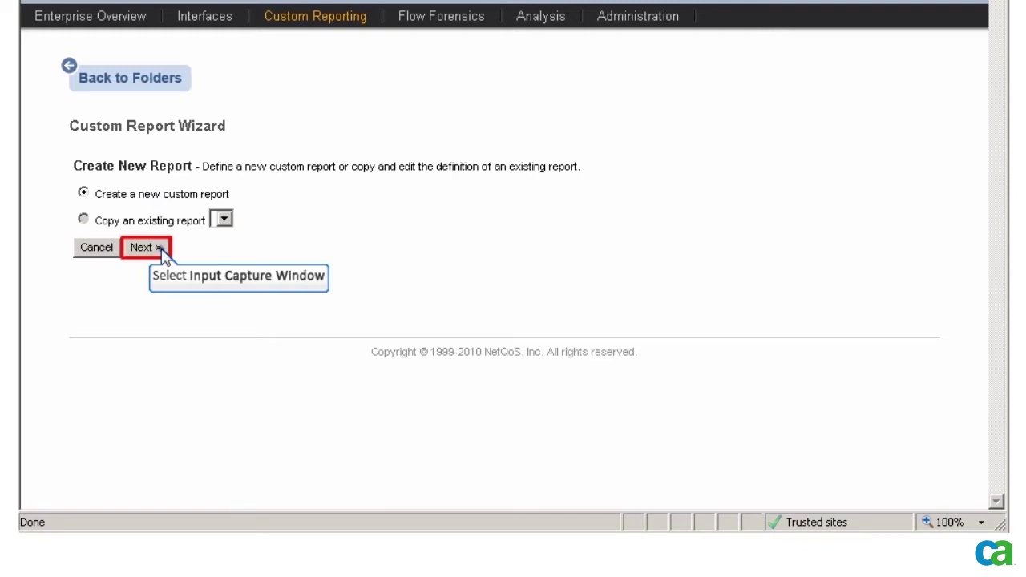
pyautogui.click(162, 248)
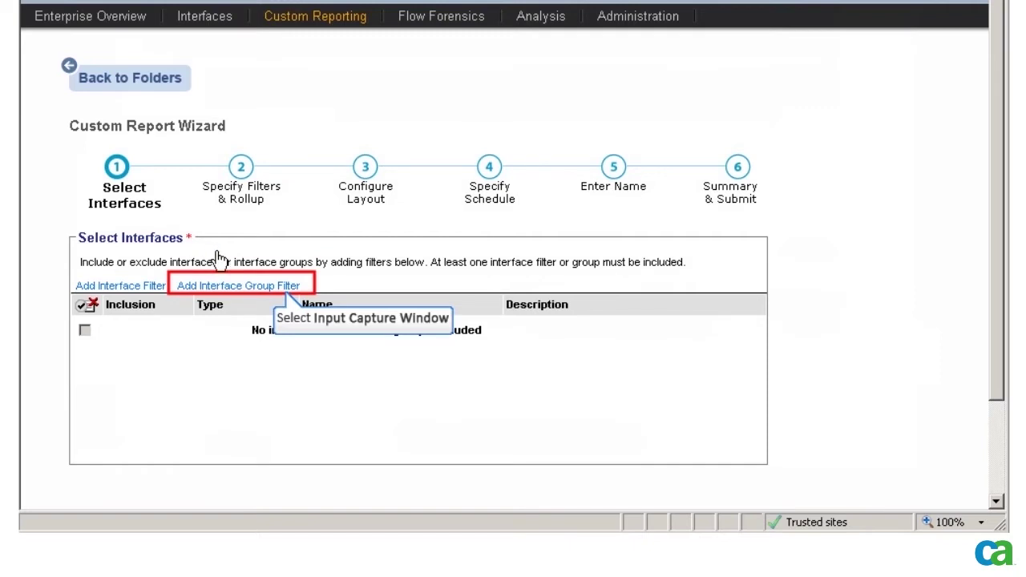
# - Add an interface group filter for All Interfaces, then advance to Specify Filters & Rollup
pyautogui.click(261, 282)
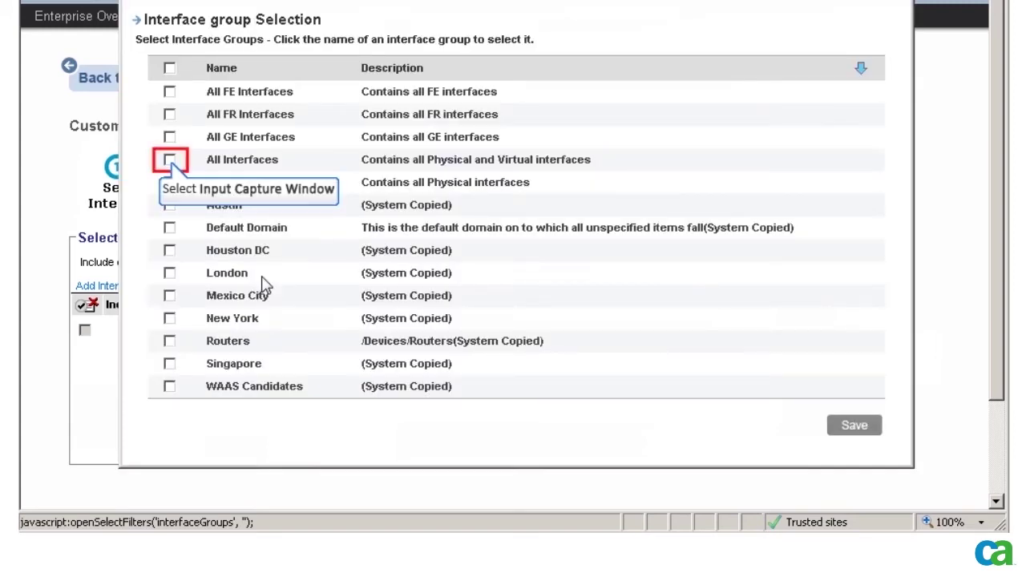
pyautogui.click(170, 159)
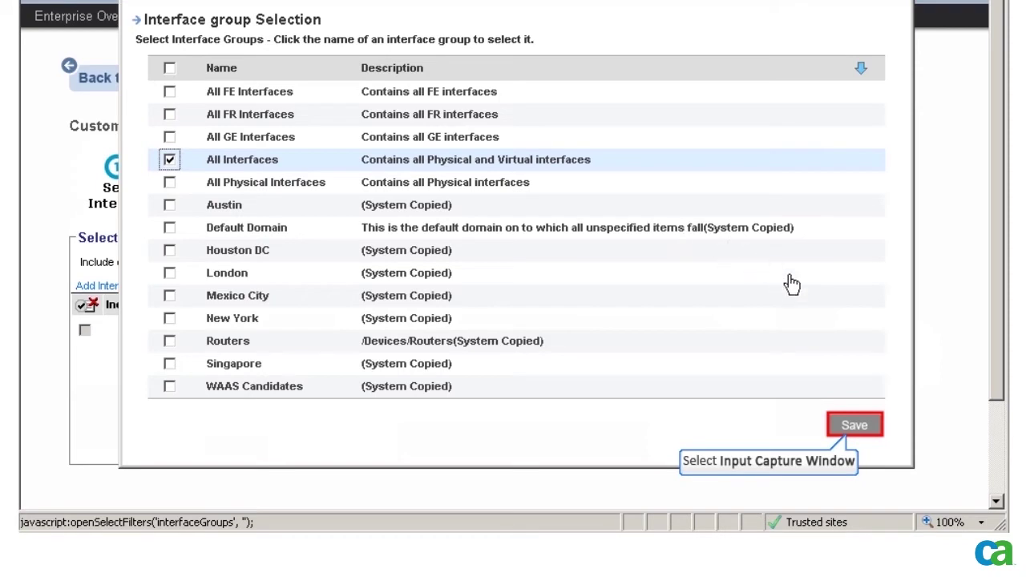
pyautogui.click(876, 425)
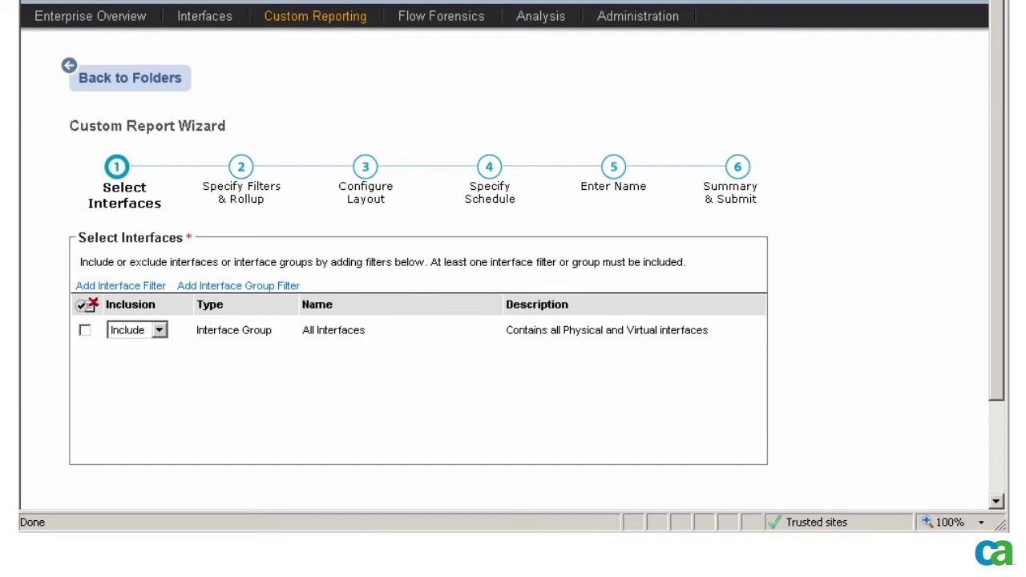
pyautogui.scroll(-2, 993, 412)
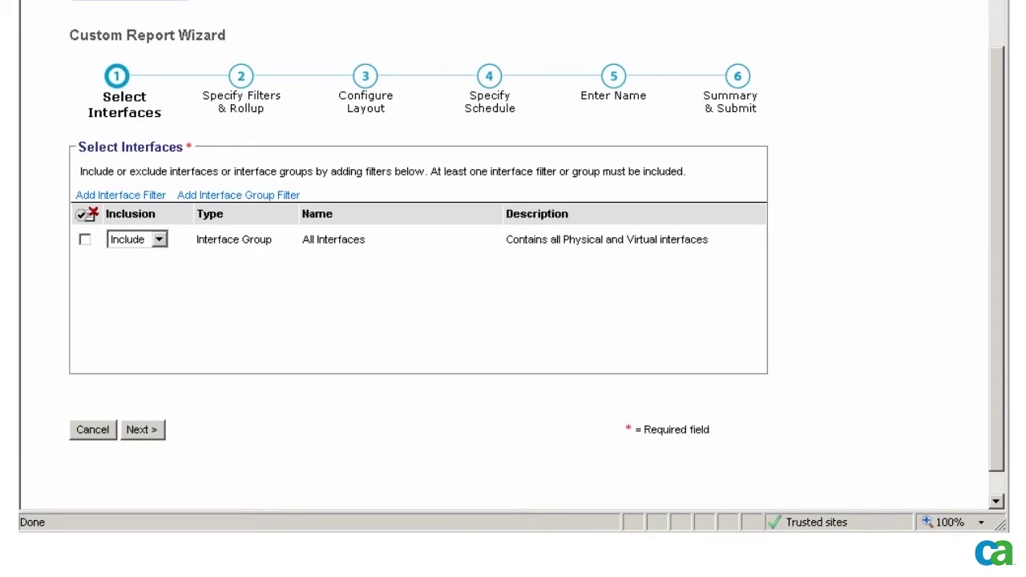
pyautogui.click(133, 438)
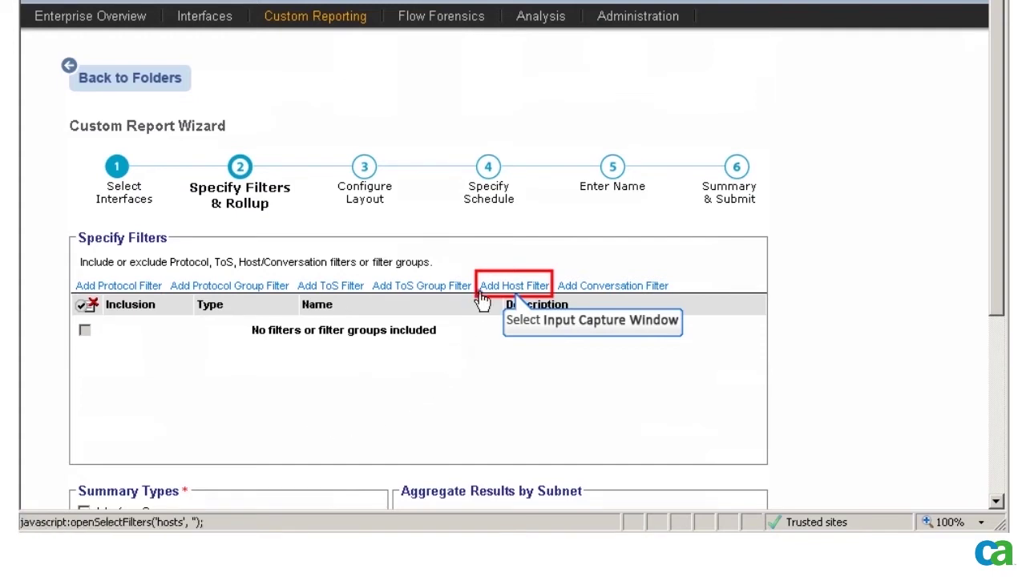
# - Add a host filter for 10.1.5.1 with mask 255.255.255.255 (CIDR 32)
pyautogui.click(514, 286)
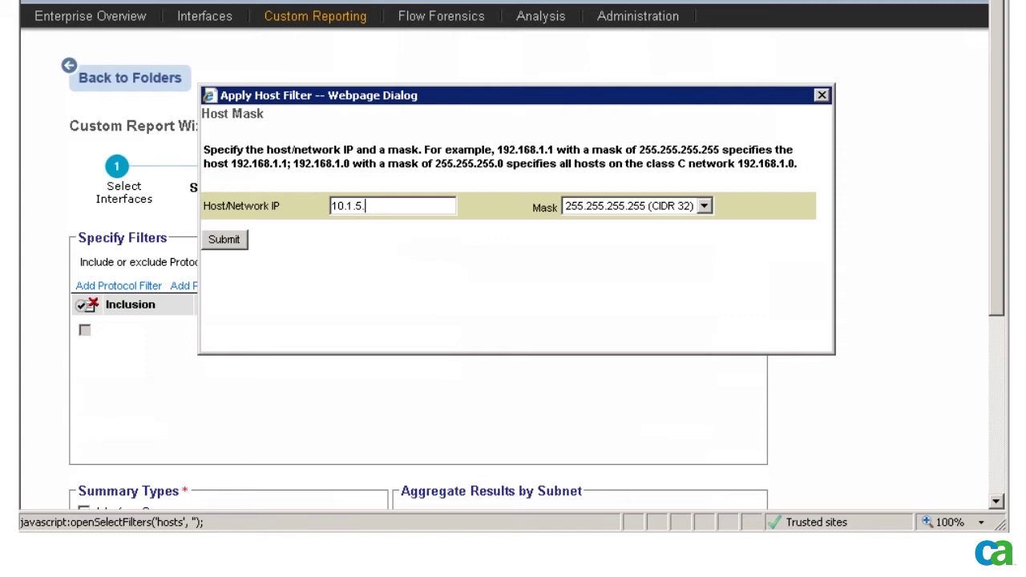
pyautogui.write('1')
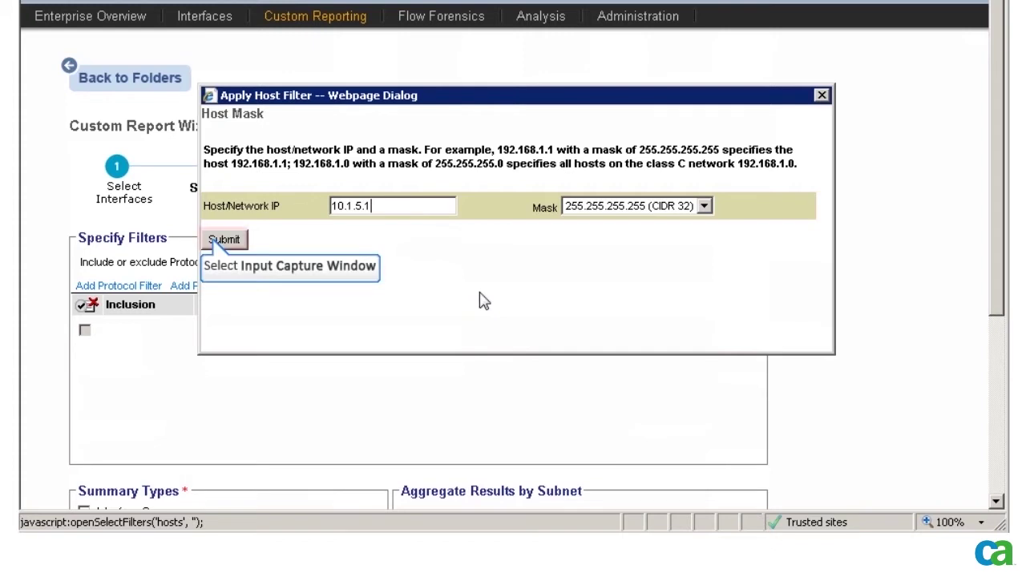
pyautogui.click(214, 245)
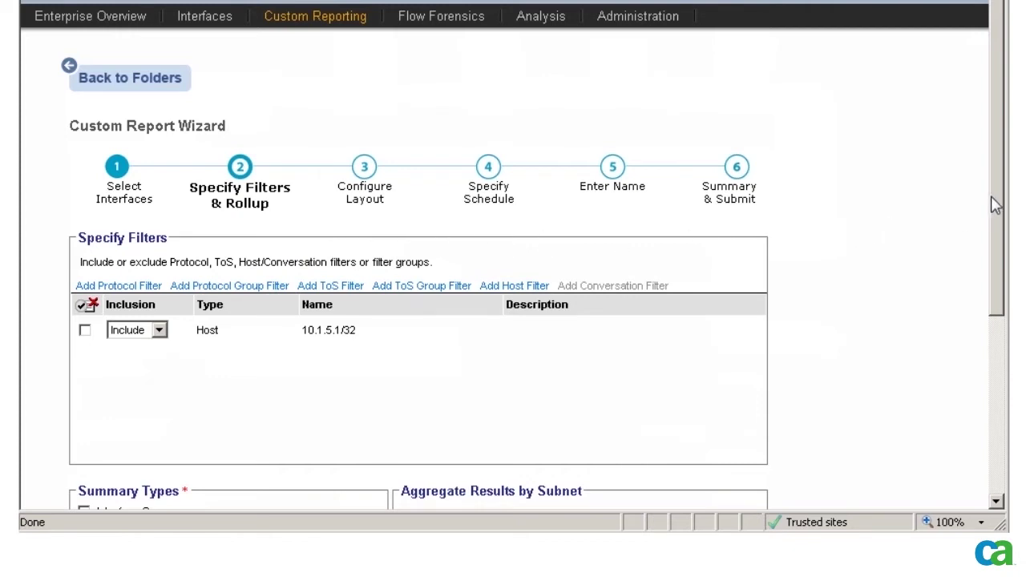
# - Tick Protocol, Host and Conversation Summary types, then go to Configure Layout
pyautogui.moveTo(998, 213); pyautogui.dragTo(1001, 392)
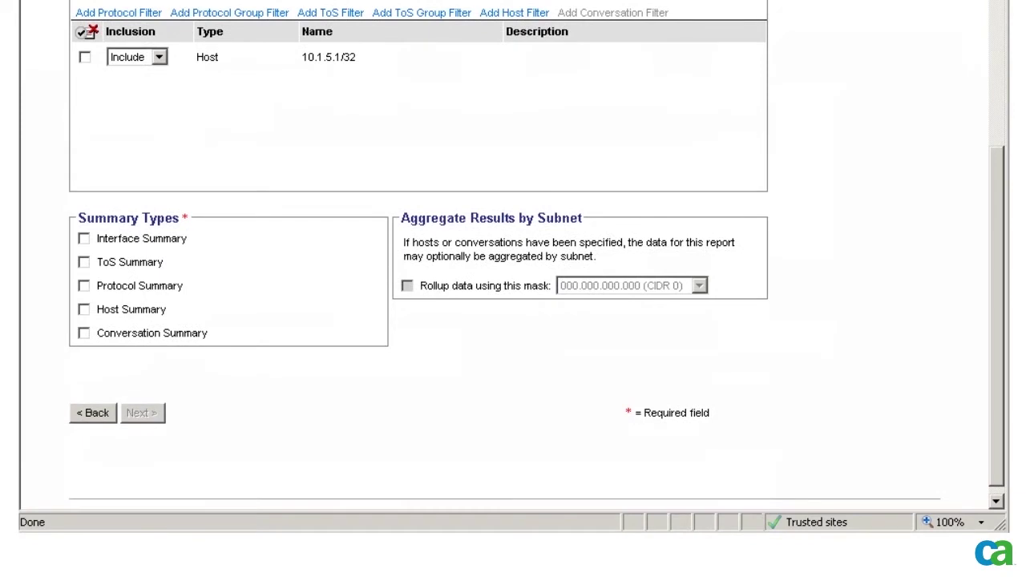
pyautogui.moveTo(1000, 393); pyautogui.dragTo(1001, 401)
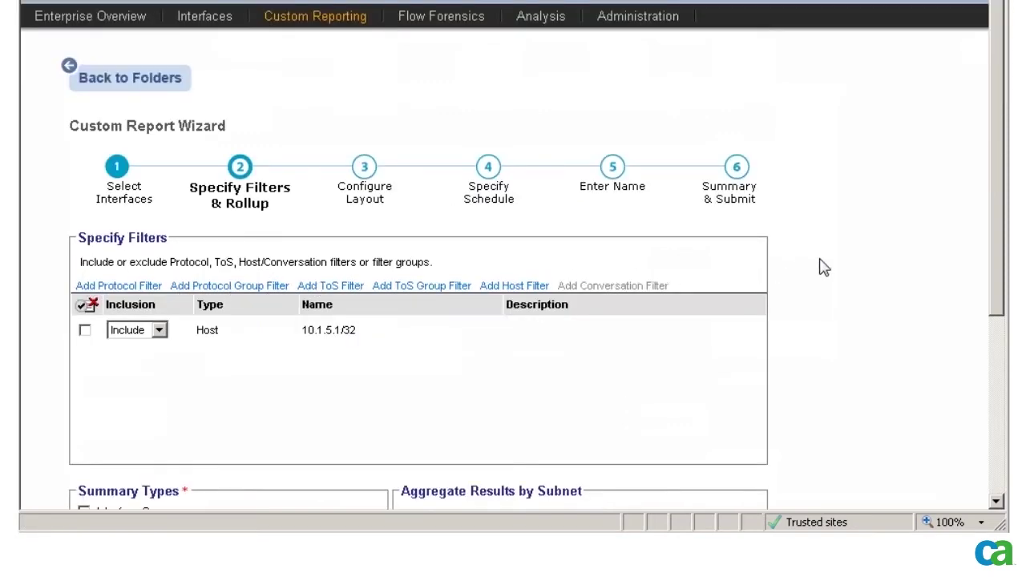
pyautogui.moveTo(1001, 220); pyautogui.dragTo(973, 431)
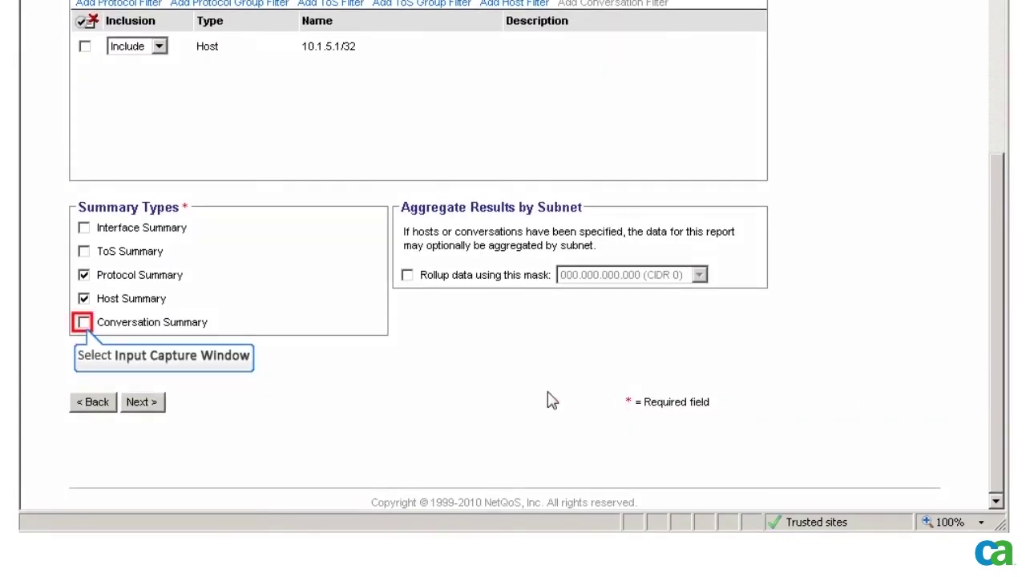
pyautogui.click(83, 322)
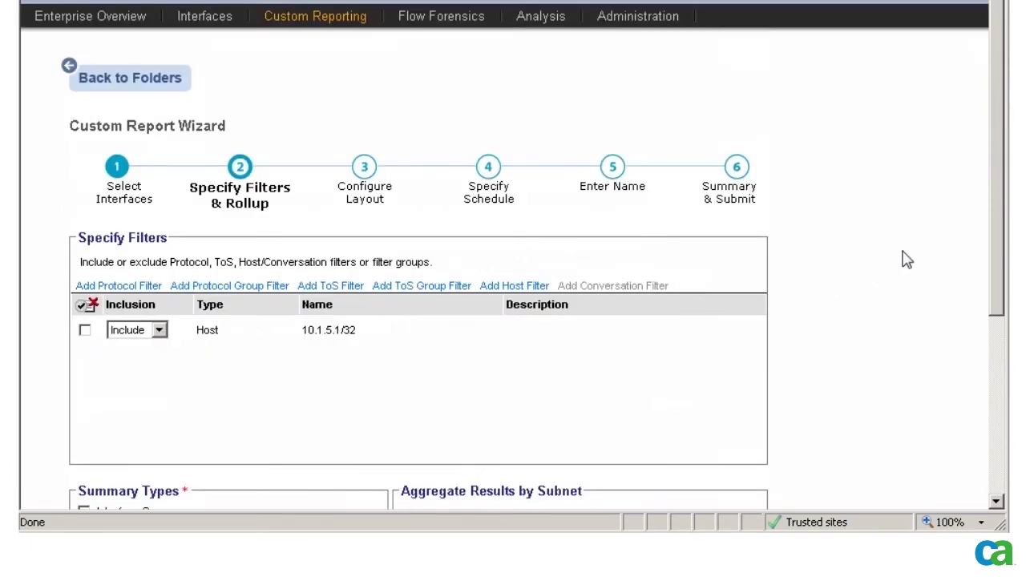
pyautogui.moveTo(996, 252); pyautogui.dragTo(992, 409)
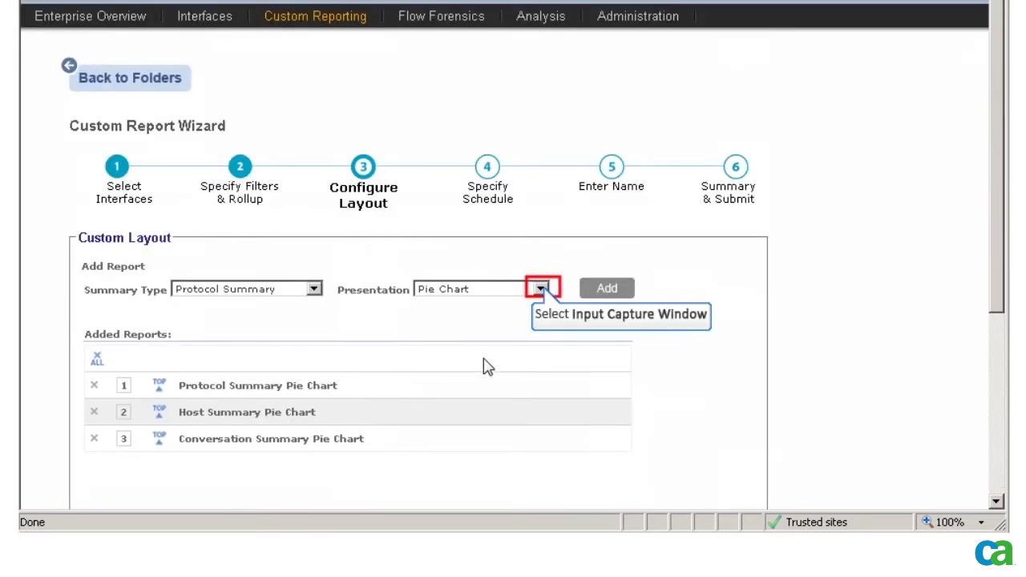
# - Add a Protocol Summary table measured by volume to the layout
pyautogui.click(541, 289)
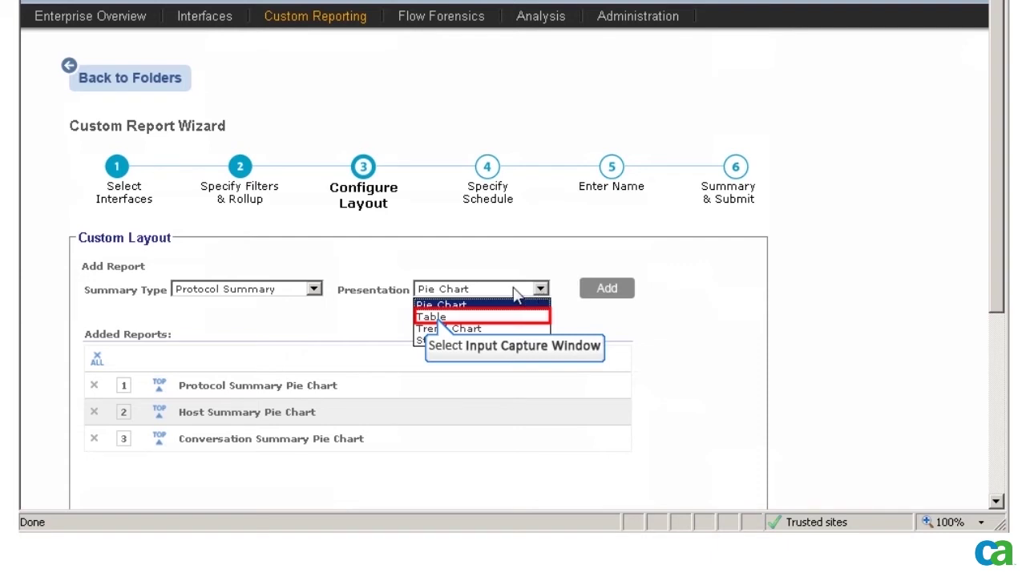
pyautogui.click(439, 318)
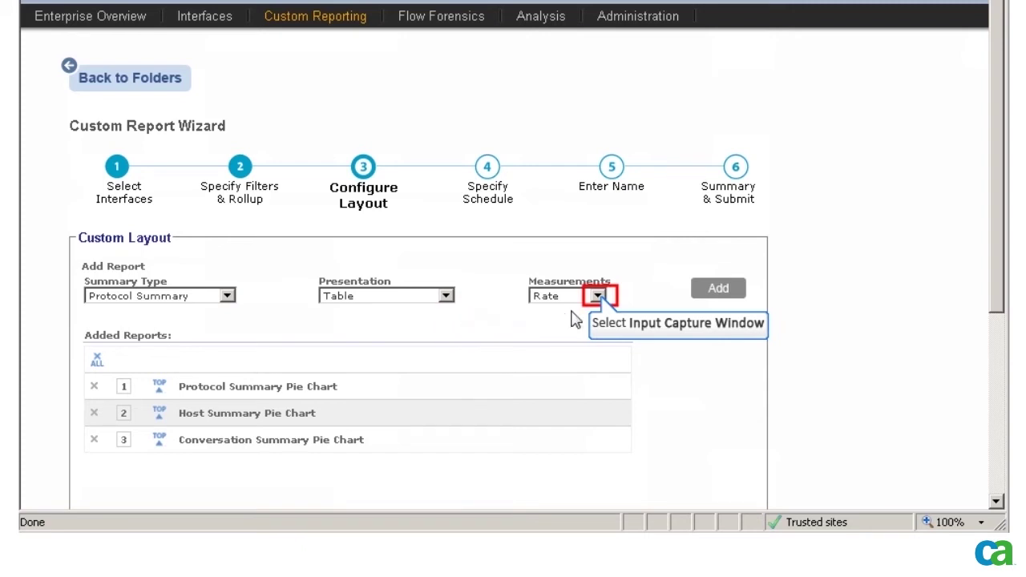
pyautogui.click(599, 297)
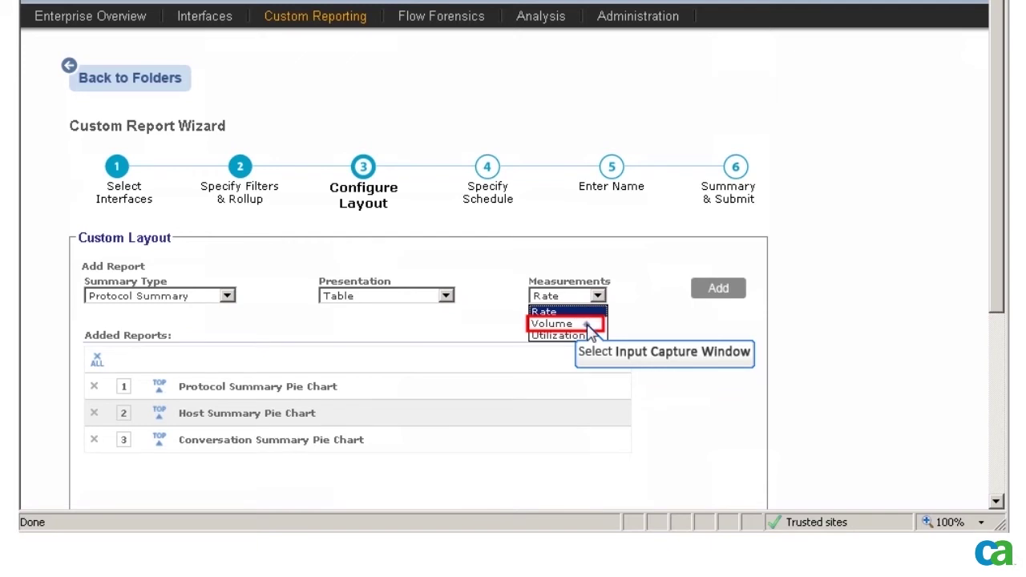
pyautogui.click(589, 326)
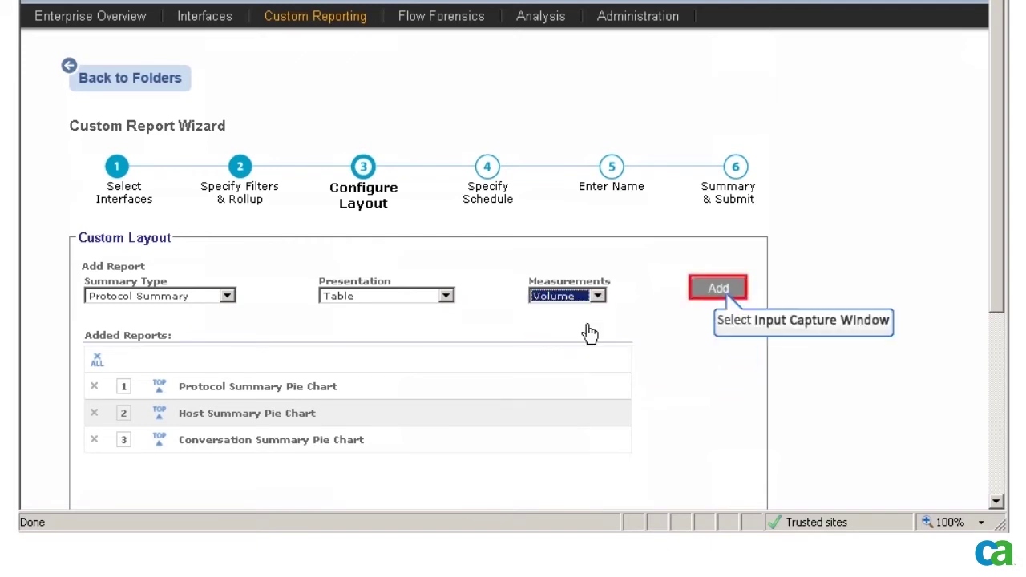
pyautogui.click(725, 293)
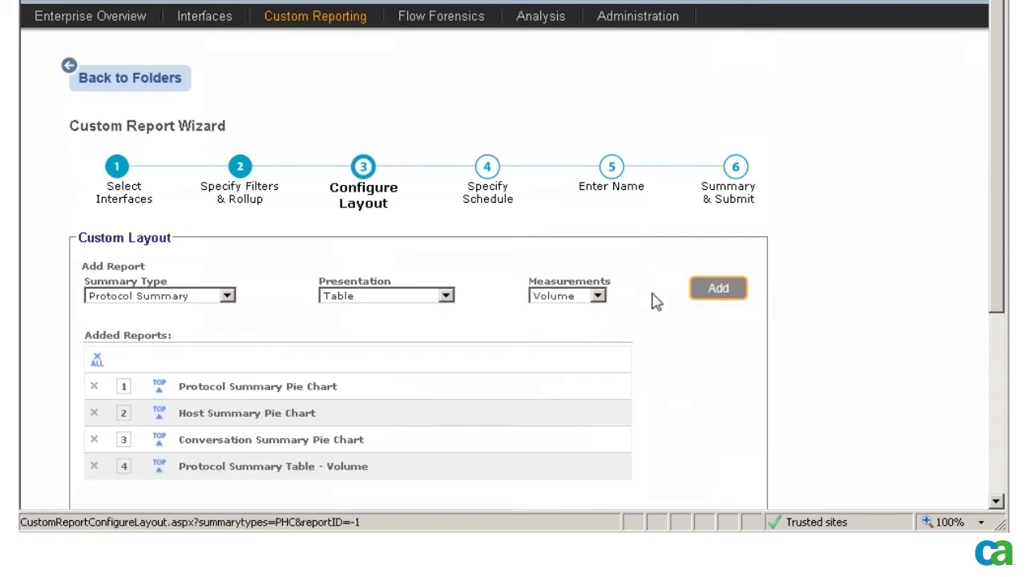
# - Move the Protocol Summary volume table to the top and continue to scheduling
pyautogui.click(158, 469)
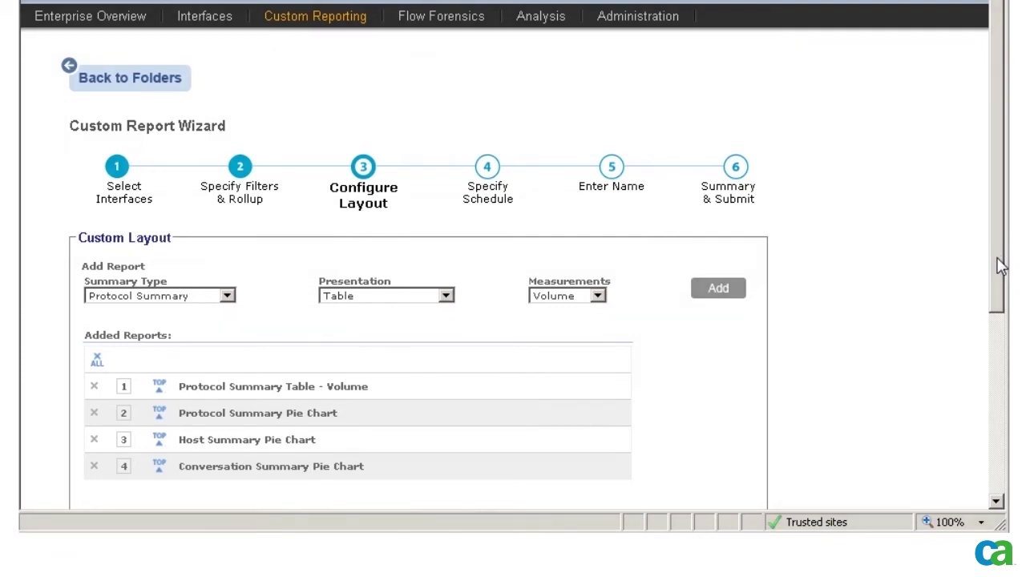
pyautogui.moveTo(997, 259); pyautogui.dragTo(1004, 428)
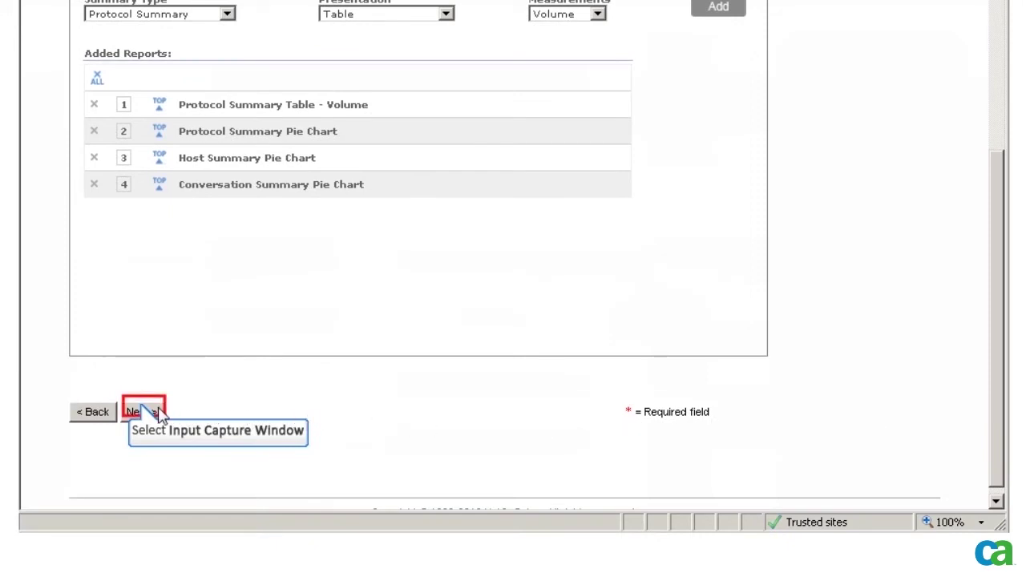
pyautogui.click(142, 411)
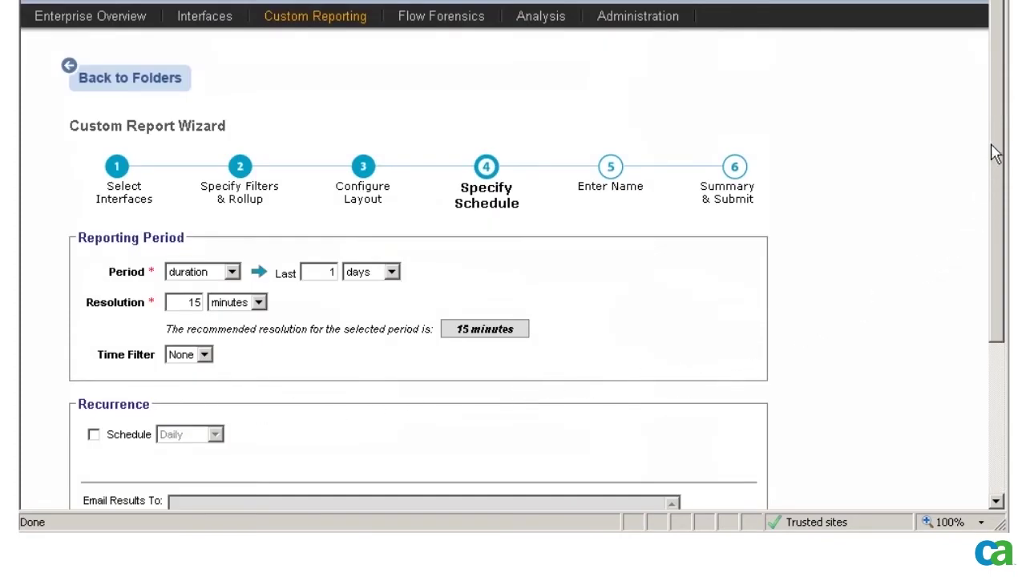
# - Define the period by start and end dates, 2010-04-23 to 2010-04-24, and continue
pyautogui.moveTo(1000, 126); pyautogui.dragTo(996, 206)
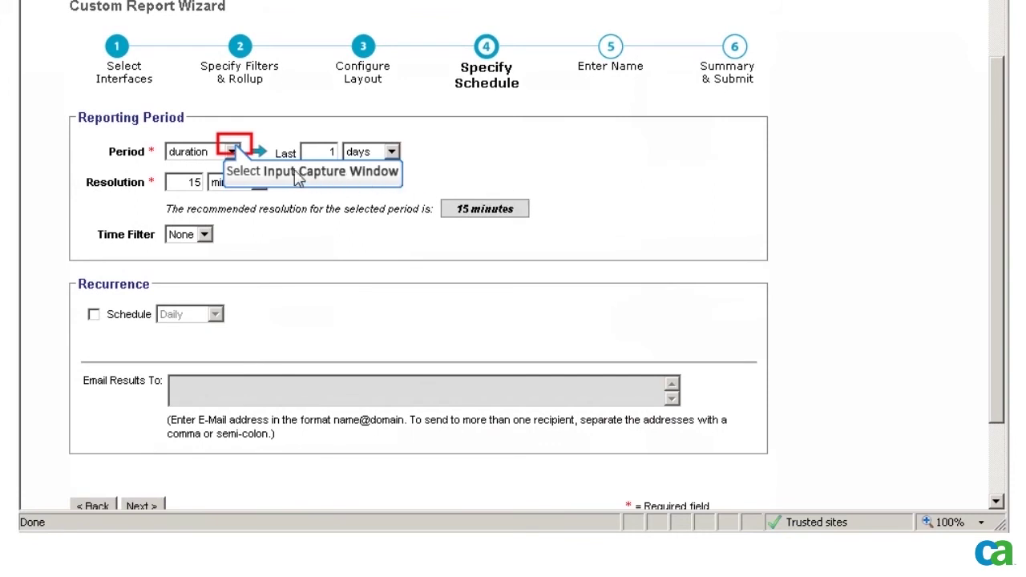
pyautogui.click(233, 151)
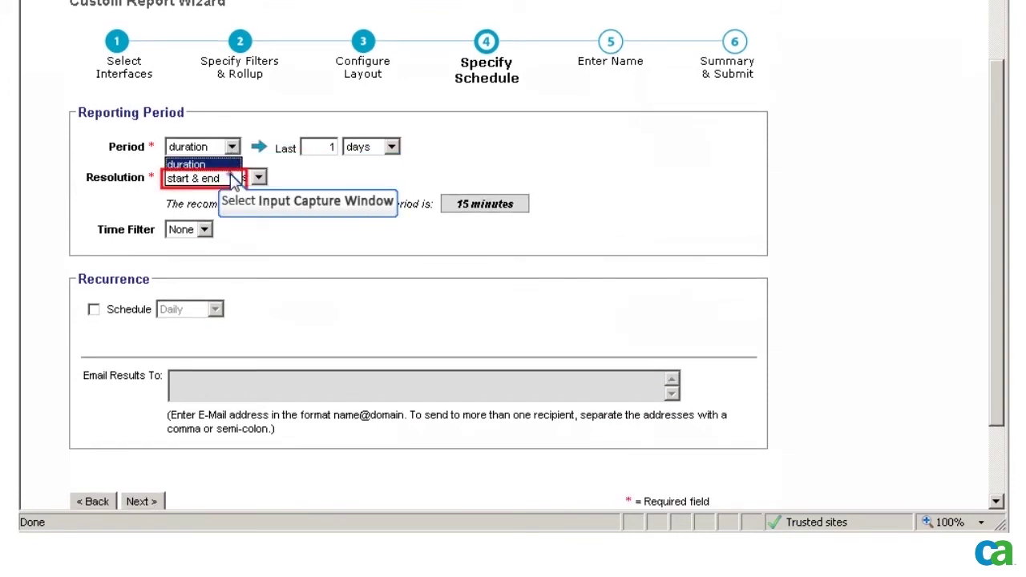
pyautogui.click(232, 178)
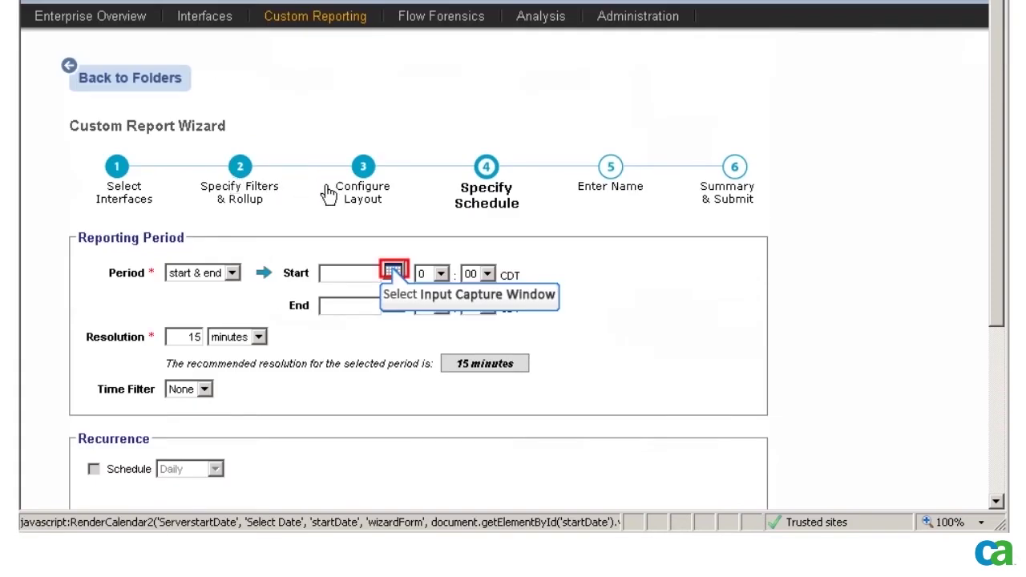
pyautogui.click(393, 273)
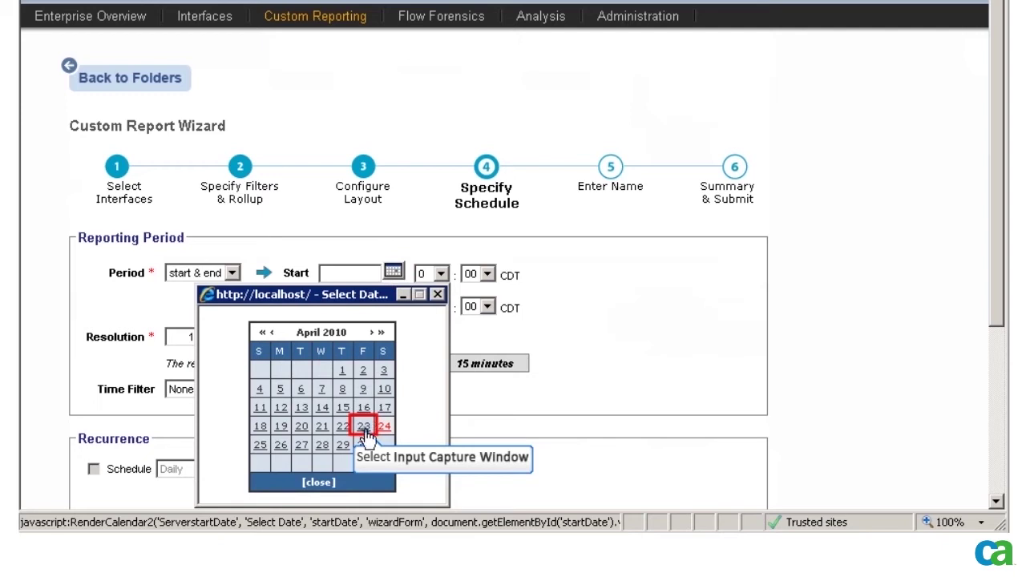
pyautogui.click(365, 427)
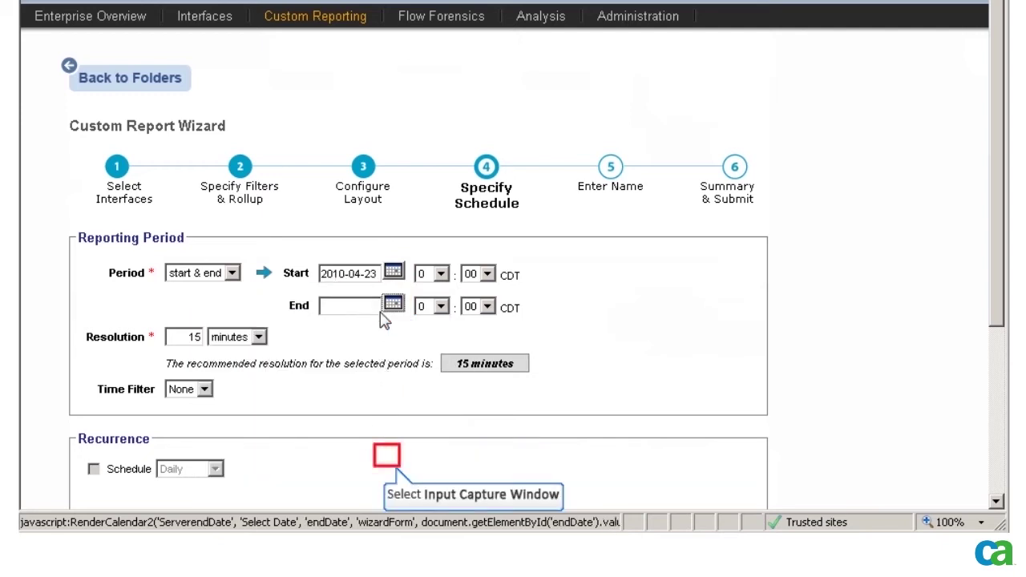
pyautogui.click(401, 453)
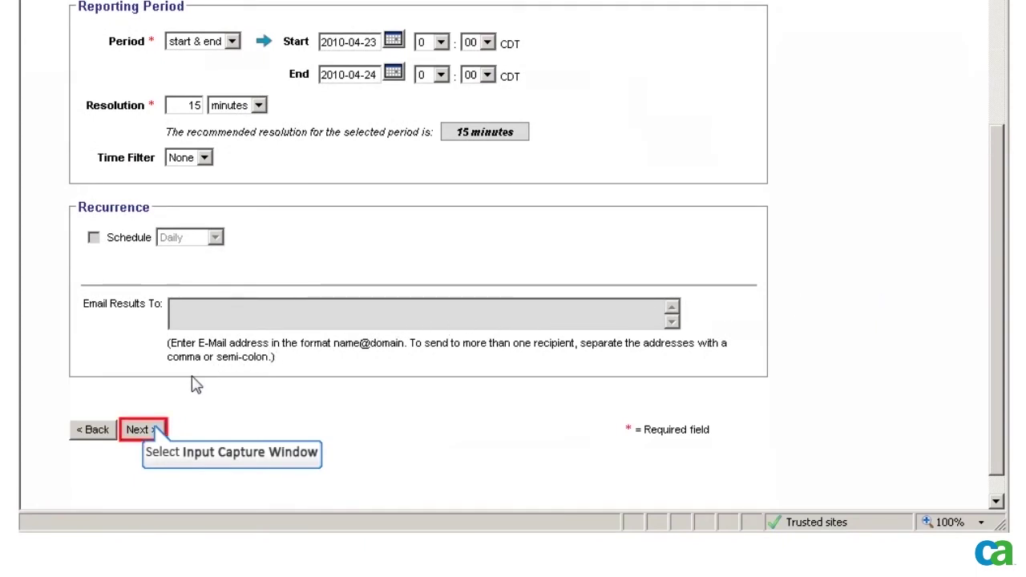
pyautogui.click(140, 430)
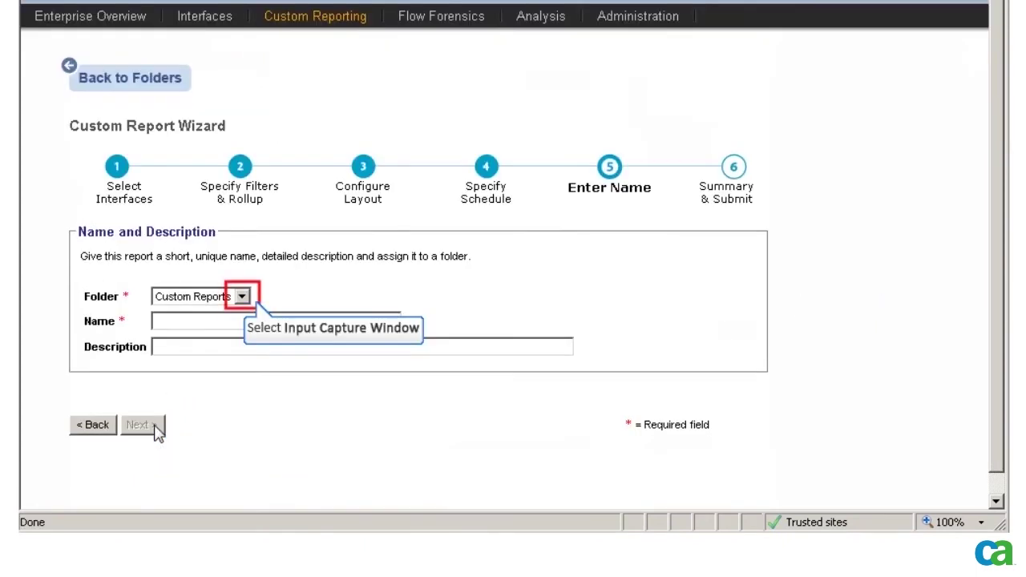
# - File the report in Newfoldername as 24hoursoftrafficforFinanceServer, described as traffic to/from 10.1.5.1
pyautogui.click(229, 303)
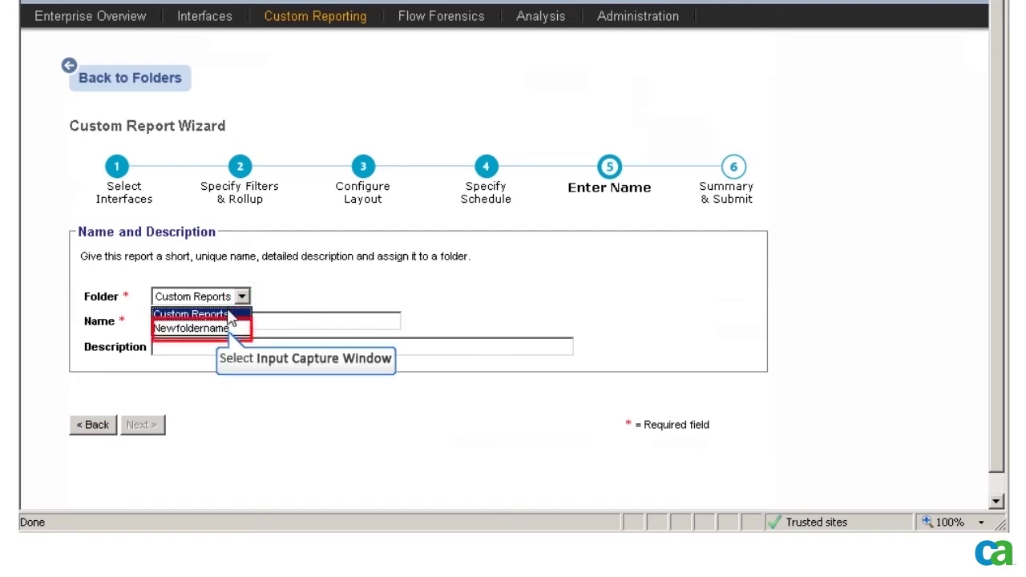
pyautogui.click(230, 331)
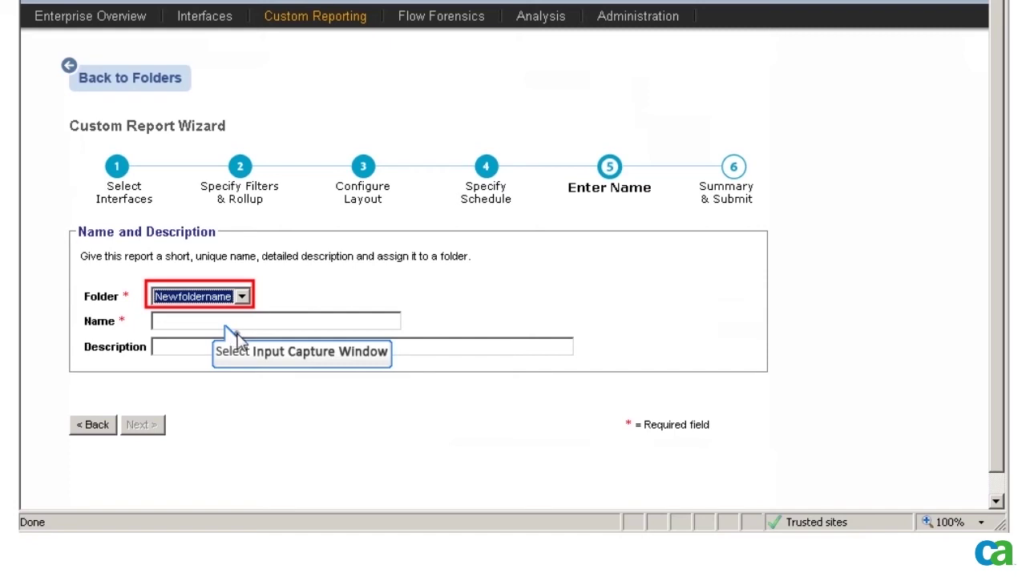
pyautogui.click(236, 327)
pyautogui.write('24hoursoftra')
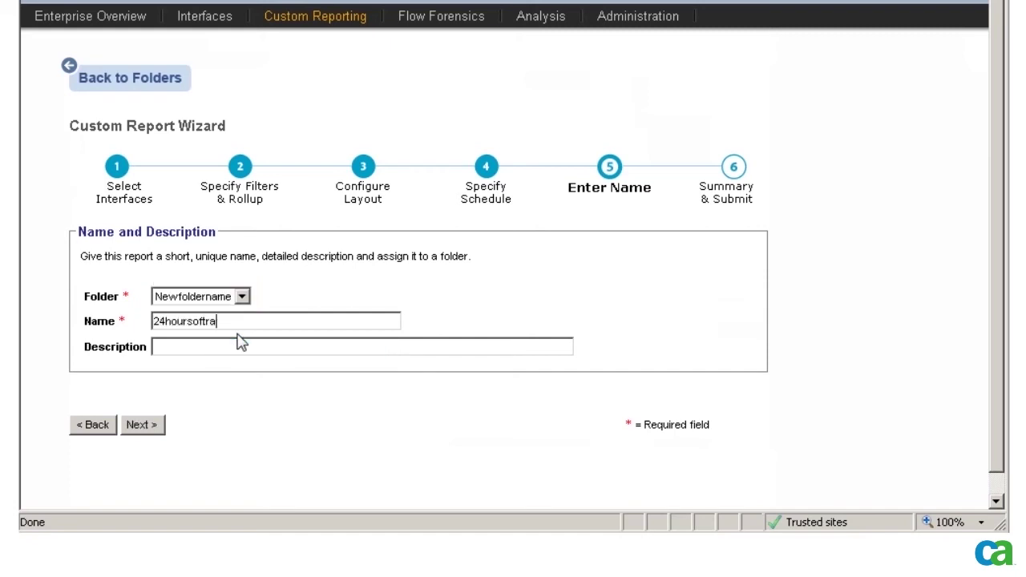
pyautogui.write('fficforFinanceServer')
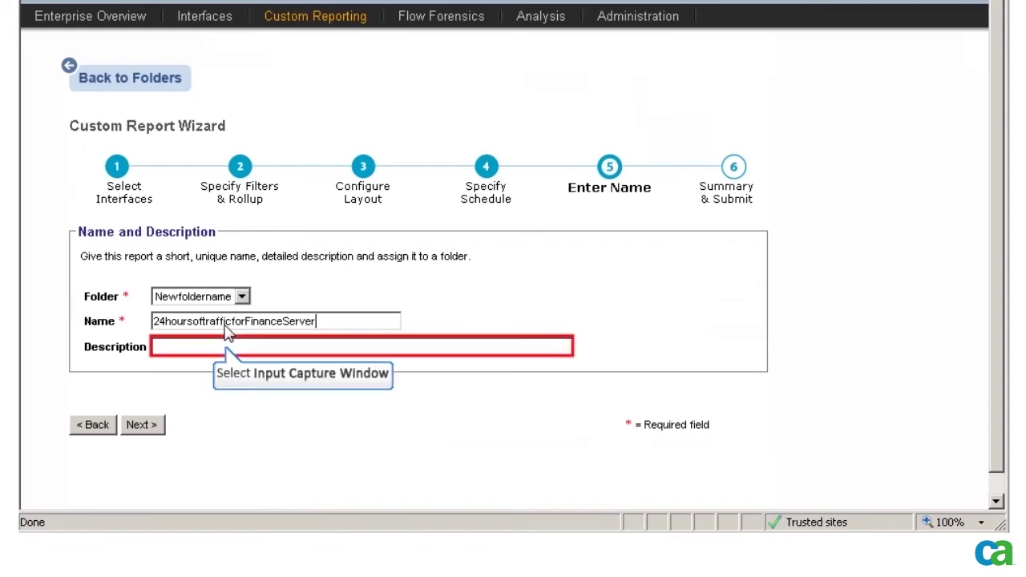
pyautogui.click(227, 351)
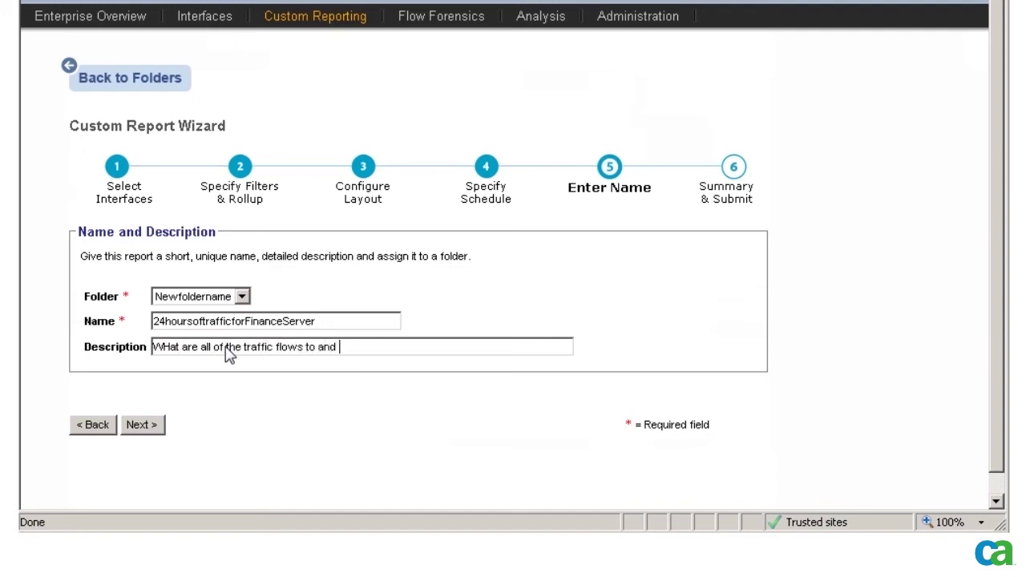
pyautogui.write('.1.5.1')
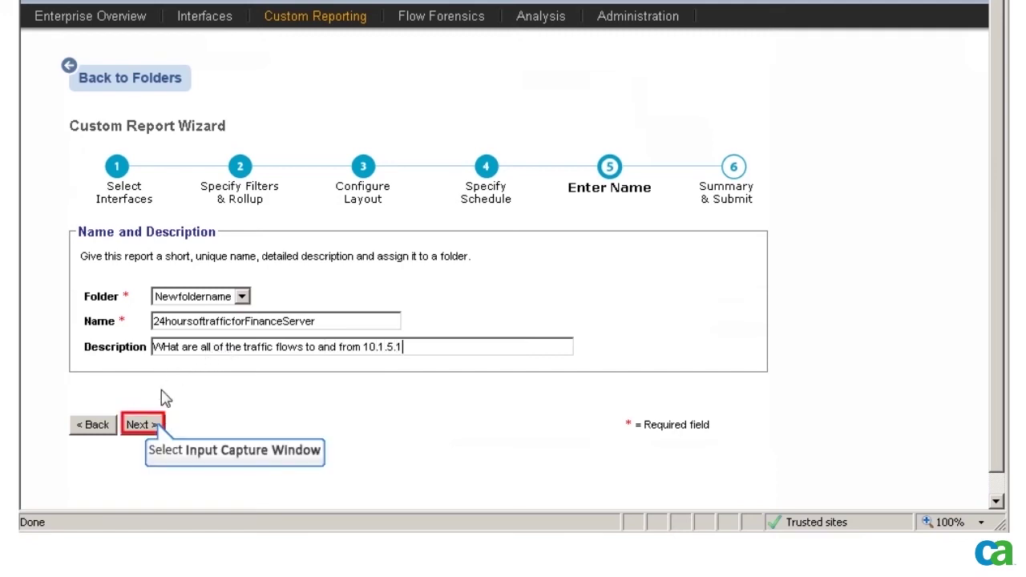
# - Review the report definition summary, then save and queue the report
pyautogui.click(154, 423)
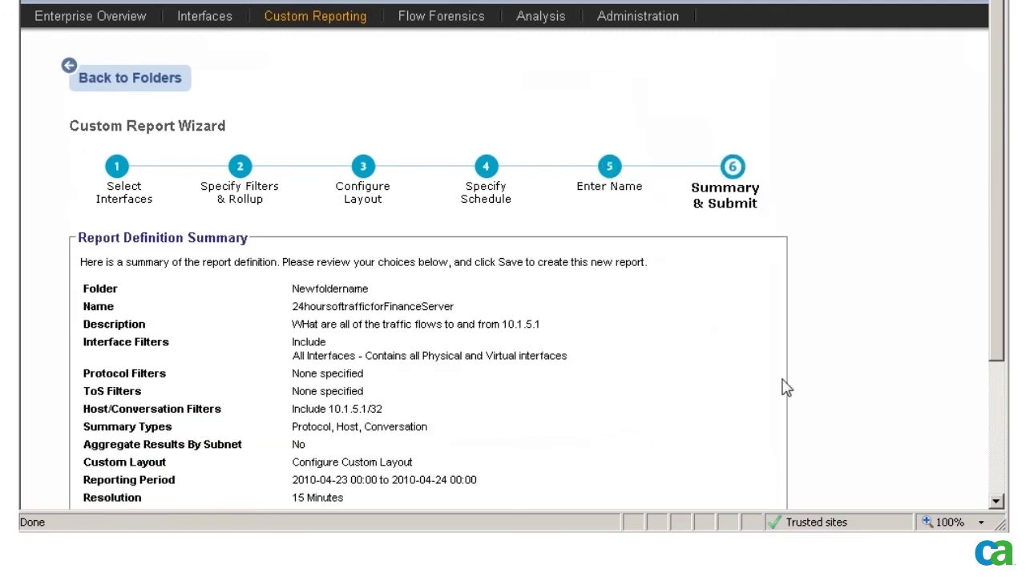
pyautogui.moveTo(1008, 243); pyautogui.dragTo(1002, 430)
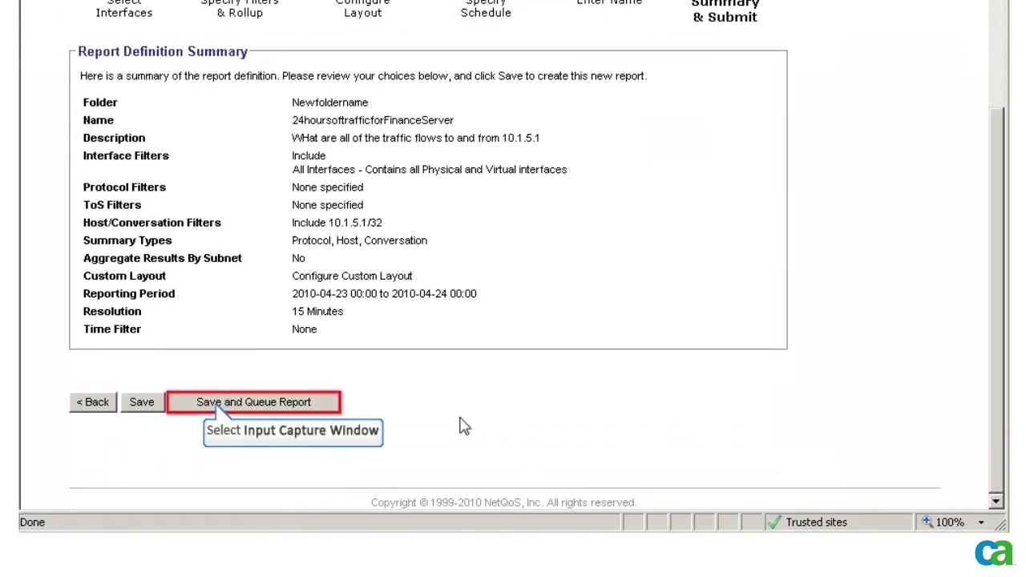
pyautogui.click(226, 410)
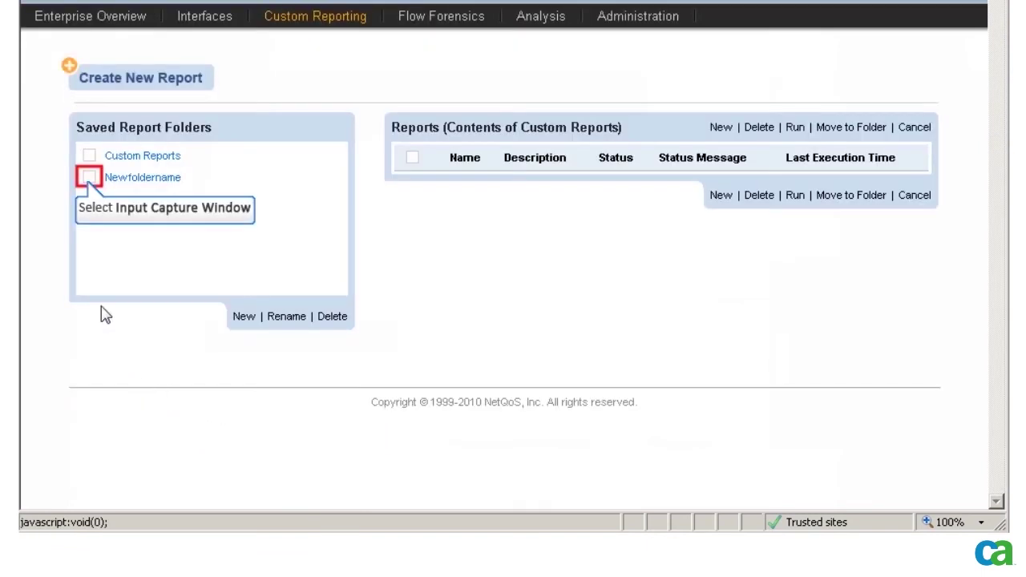
# - Open Newfoldername and view the 24hoursoftrafficforFinanceServer report's Protocol Summary Table
pyautogui.click(89, 178)
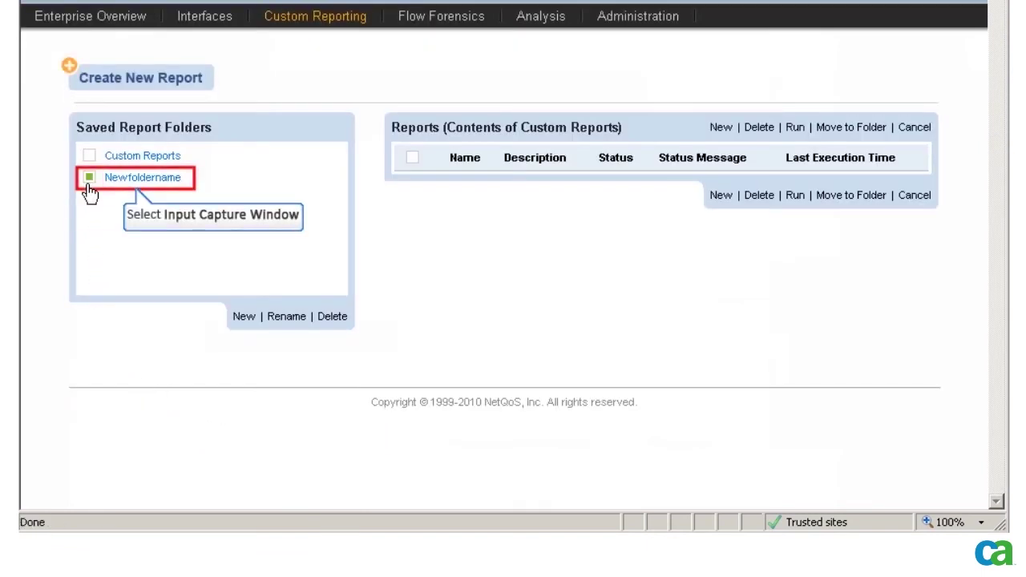
pyautogui.click(93, 185)
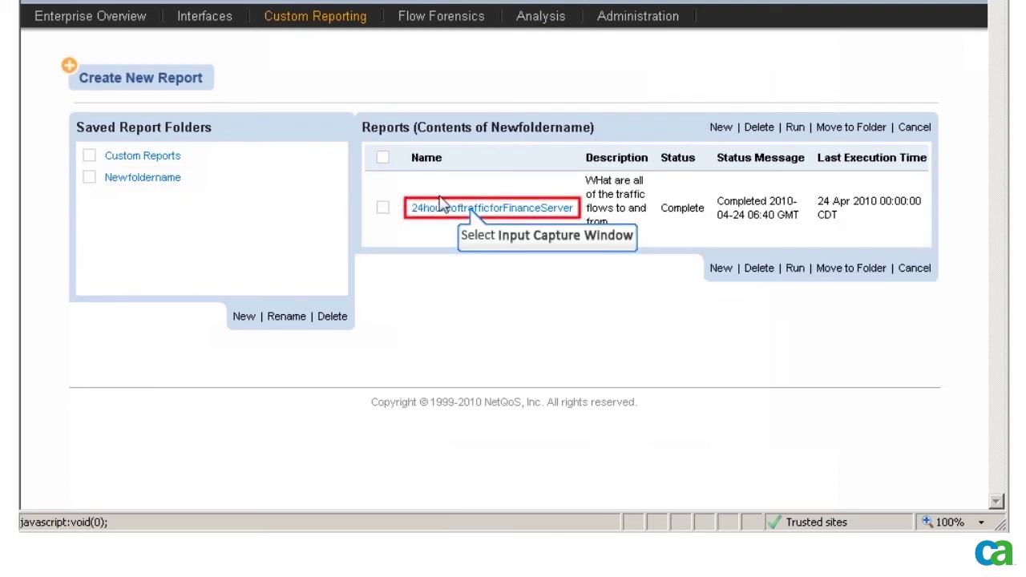
pyautogui.click(473, 210)
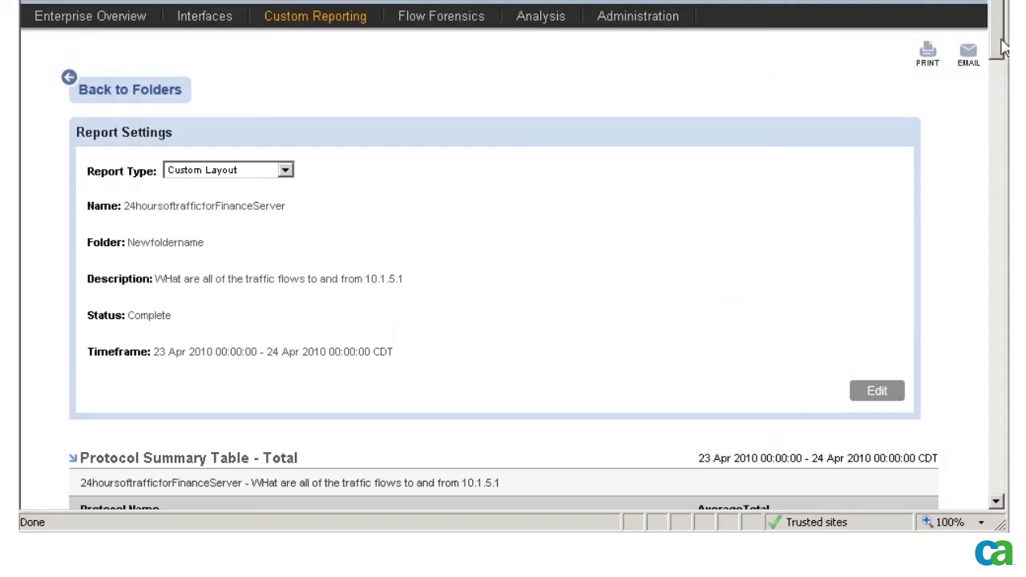
# - Scroll through the Protocol Summary and pie charts to the Conversation Summary, 367.78 GBytes total
pyautogui.moveTo(1003, 28); pyautogui.dragTo(1001, 105)
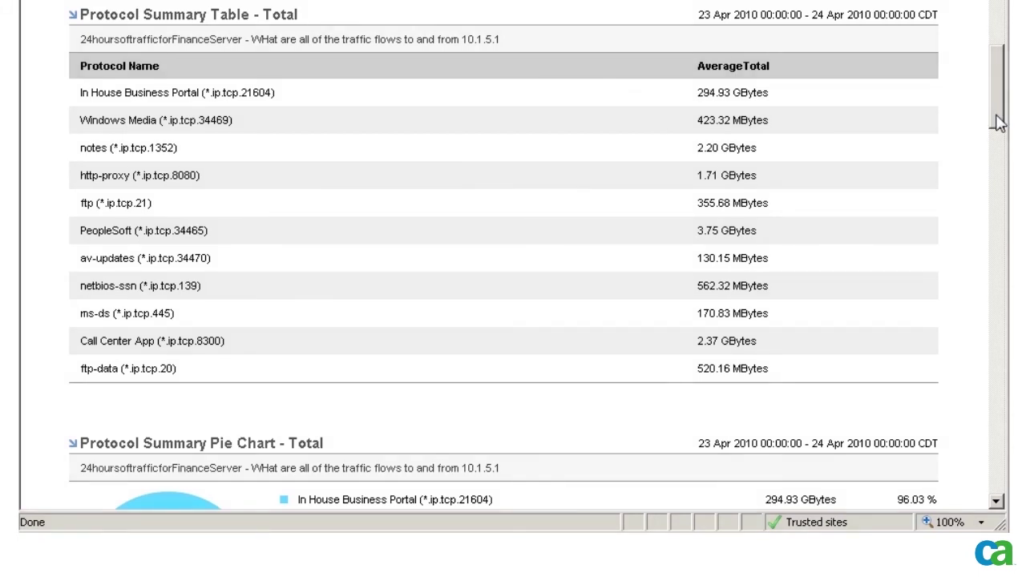
pyautogui.moveTo(997, 121); pyautogui.dragTo(969, 491)
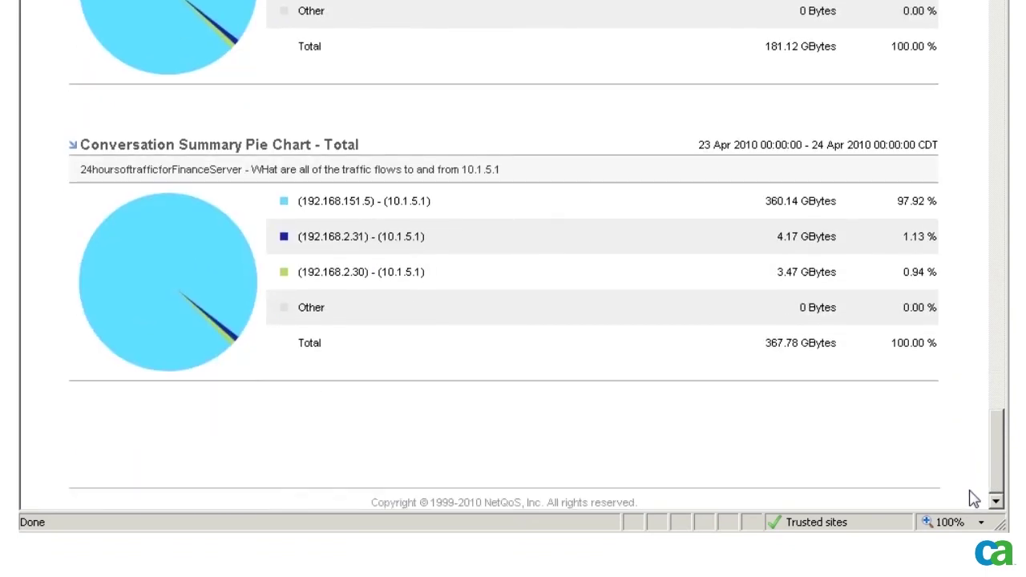